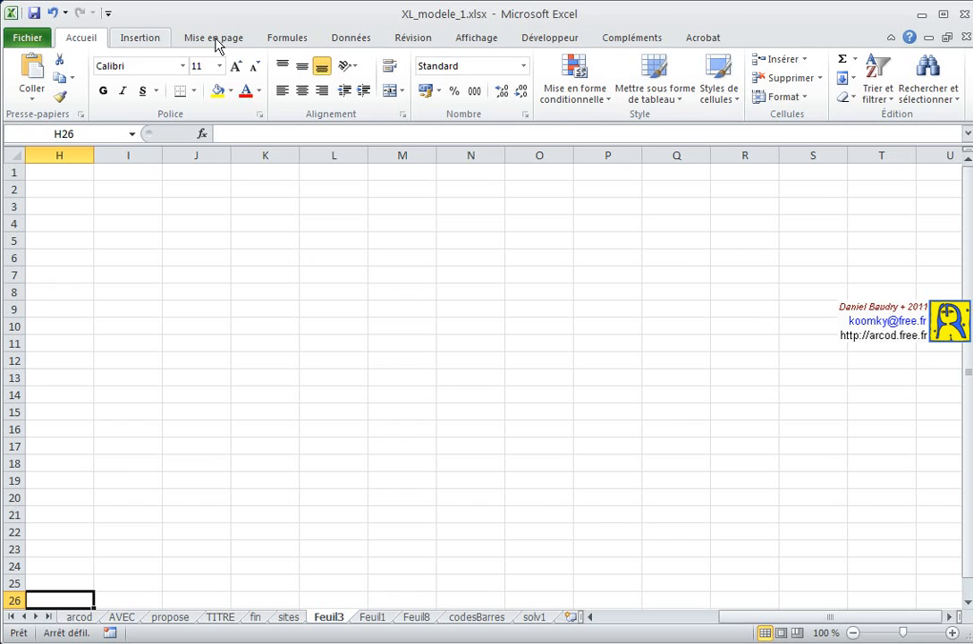
pyautogui.scroll(-3, 216, 41)
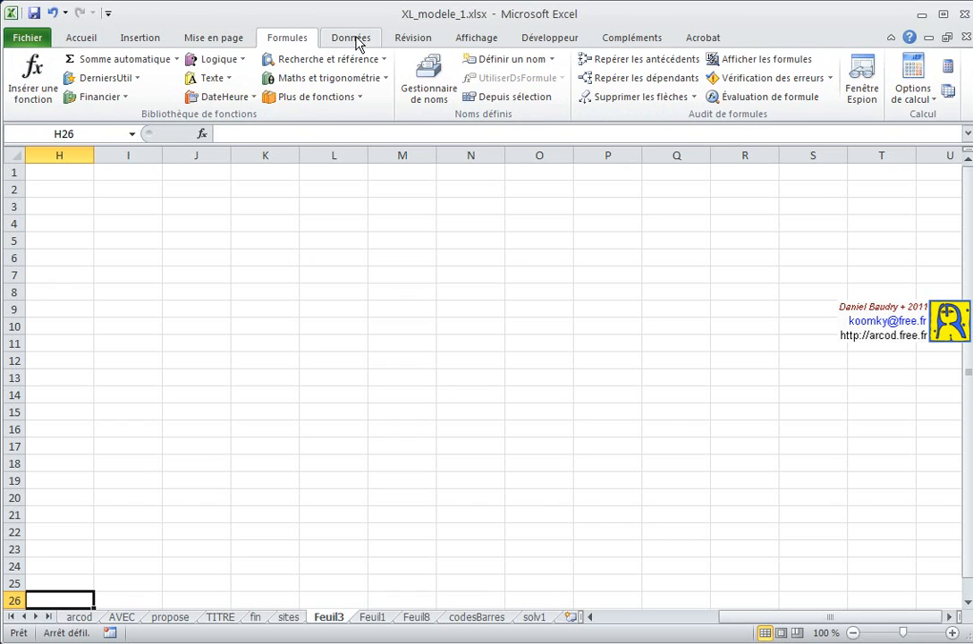
pyautogui.click(353, 39)
pyautogui.click(417, 37)
pyautogui.scroll(-2, 461, 41)
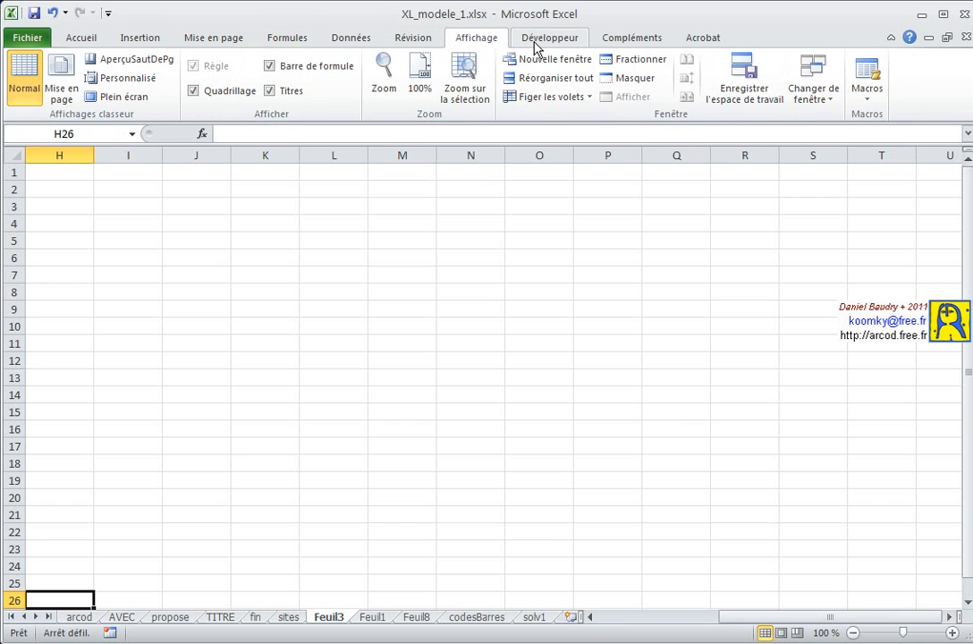
pyautogui.click(626, 42)
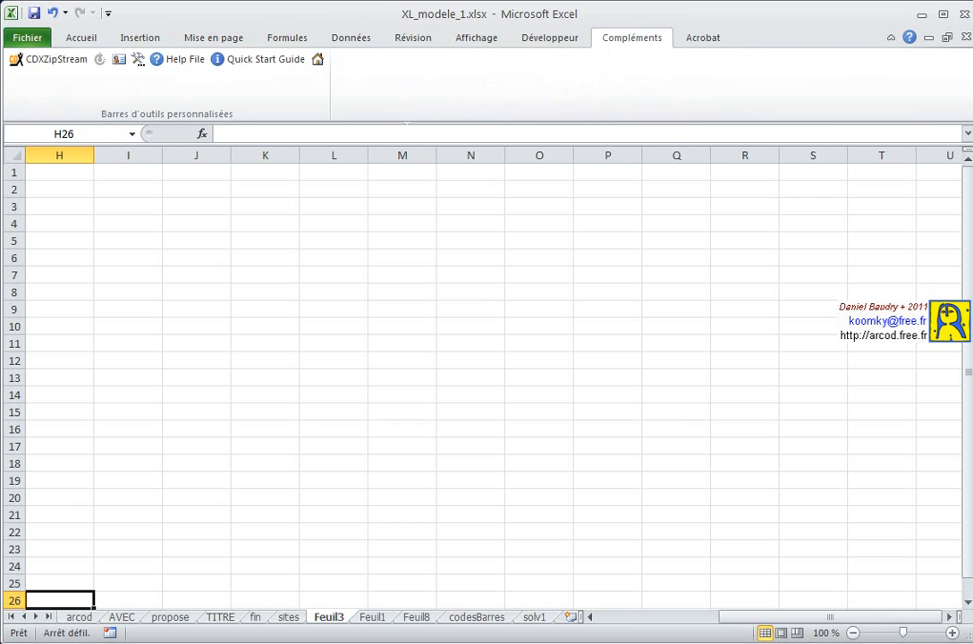
pyautogui.click(82, 41)
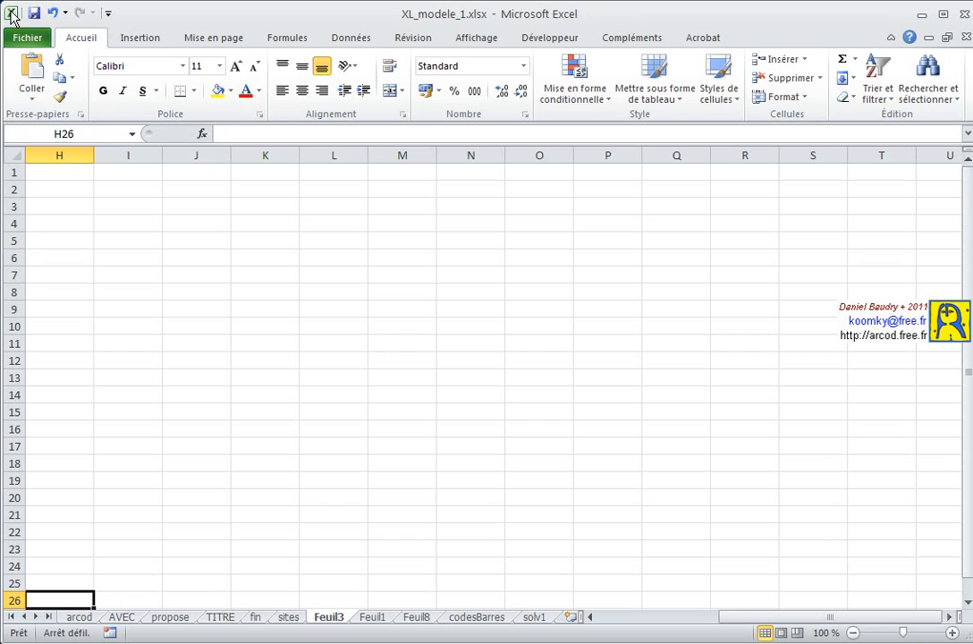
# Open the Quick Access Toolbar customization options through Autres commandes and reposition the dialog to keep its contents visible.
pyautogui.click(108, 14)
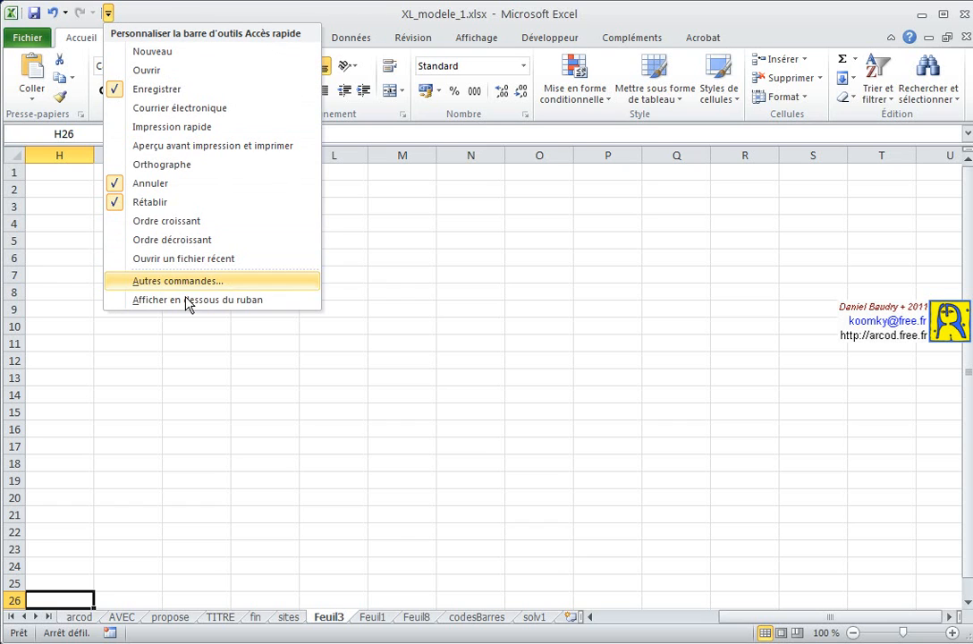
pyautogui.click(170, 283)
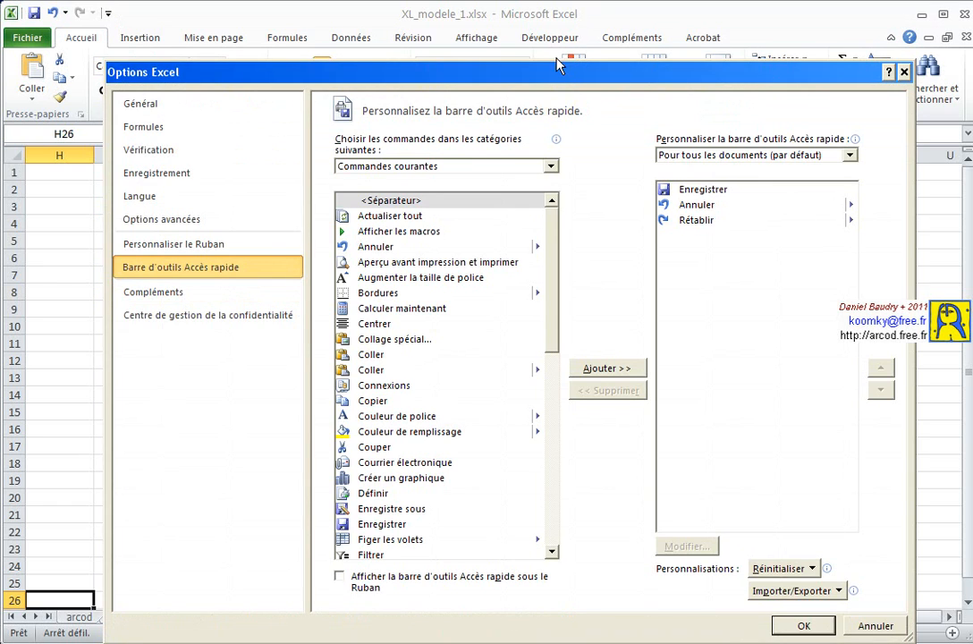
pyautogui.moveTo(556, 64); pyautogui.dragTo(546, 36)
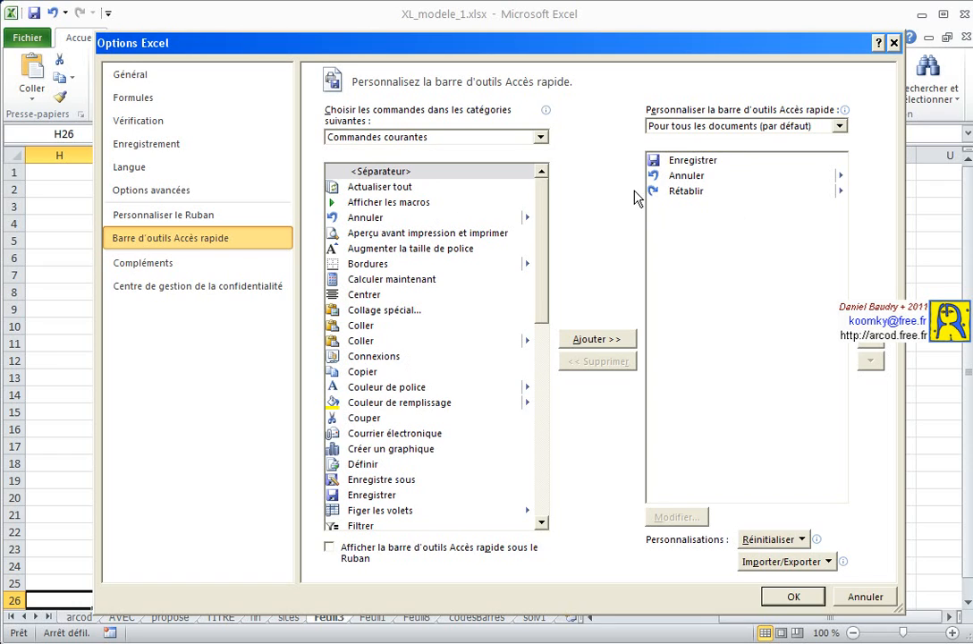
pyautogui.moveTo(498, 55); pyautogui.dragTo(516, 99)
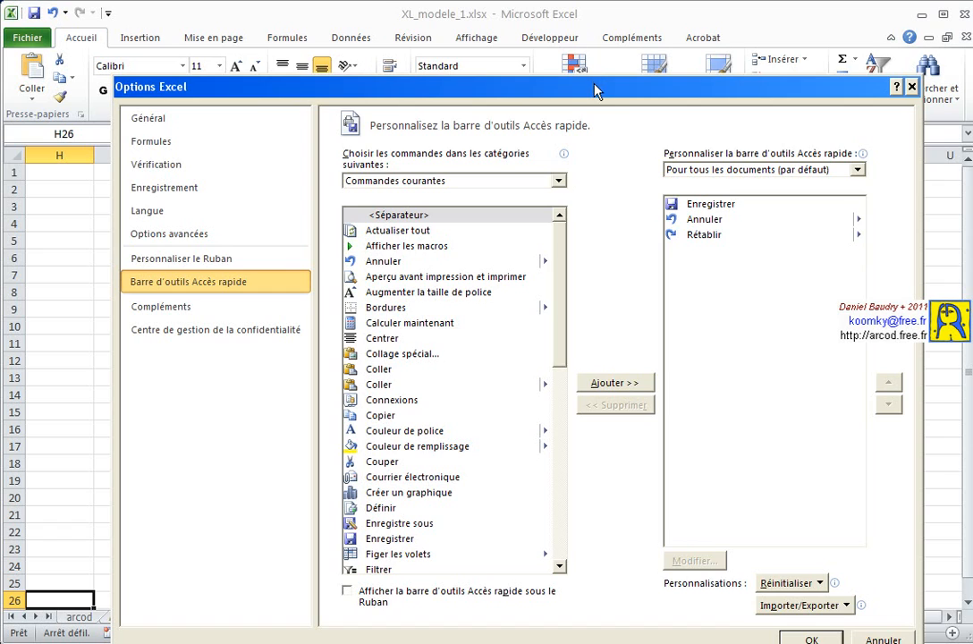
pyautogui.moveTo(595, 90); pyautogui.dragTo(609, 42)
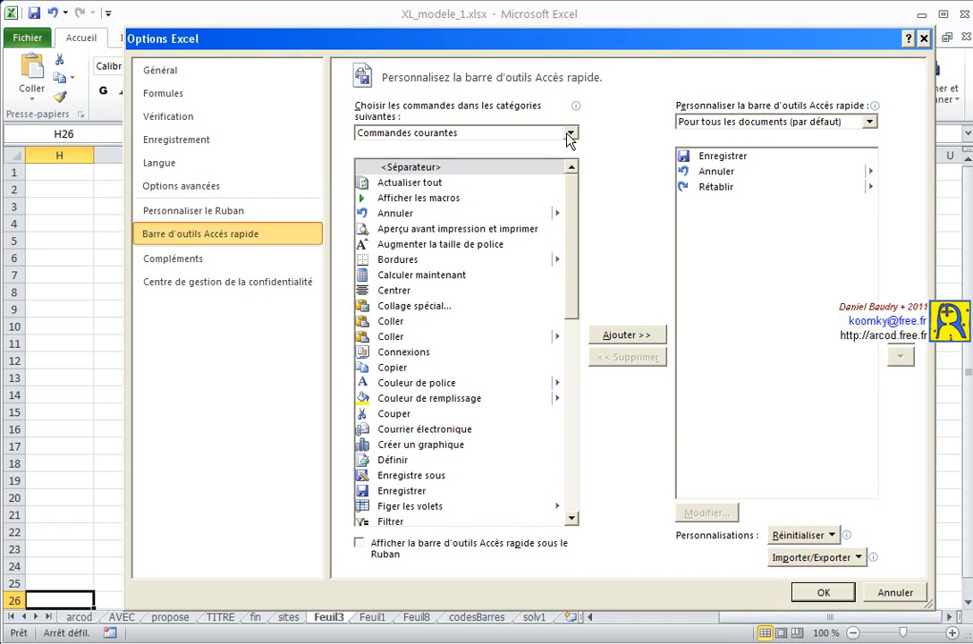
# Review the available command categories and set the source category to Toutes les commandes.
pyautogui.click(570, 135)
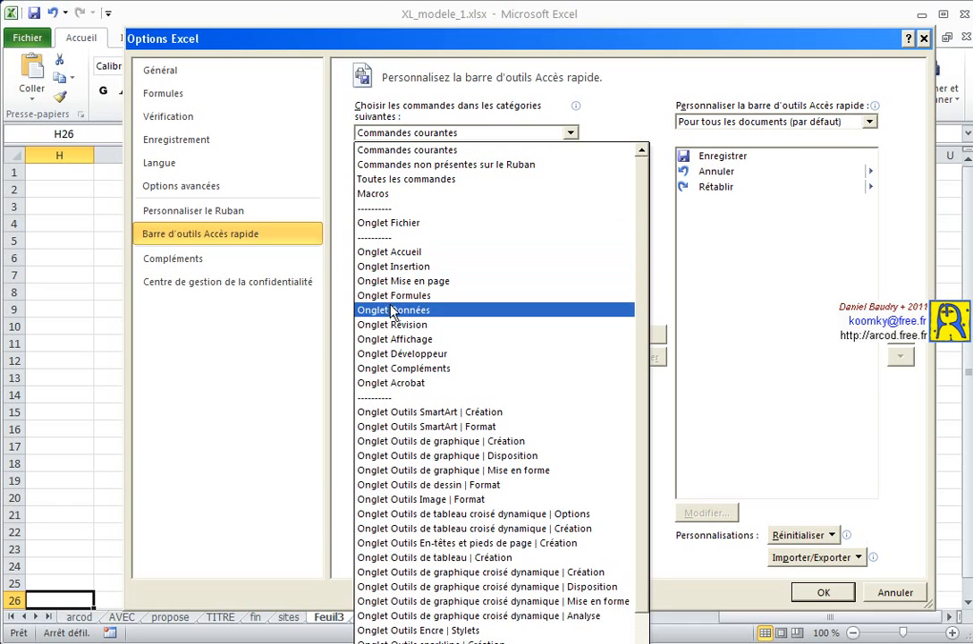
pyautogui.click(384, 150)
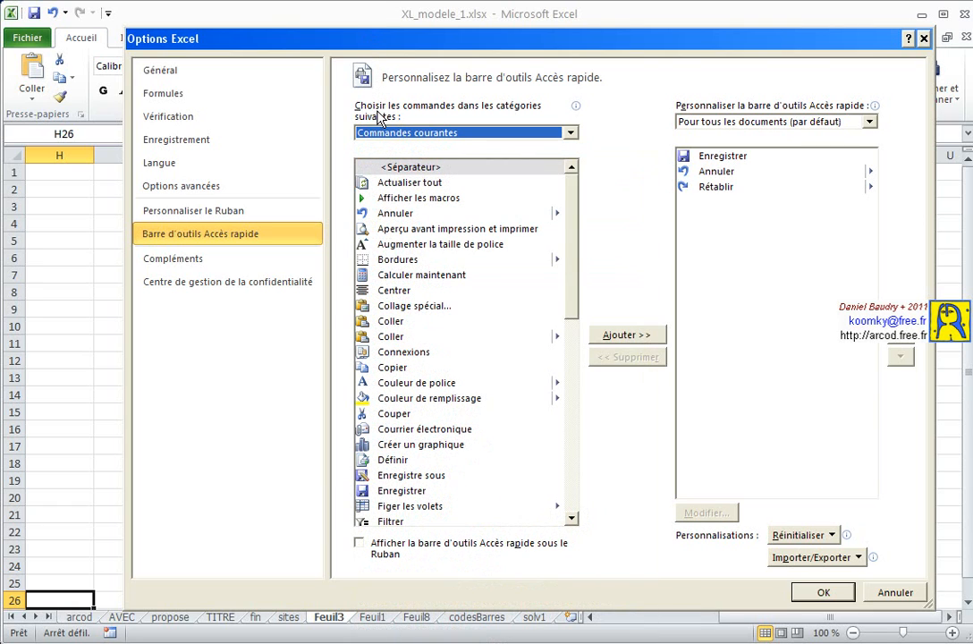
pyautogui.moveTo(329, 40); pyautogui.dragTo(405, 206)
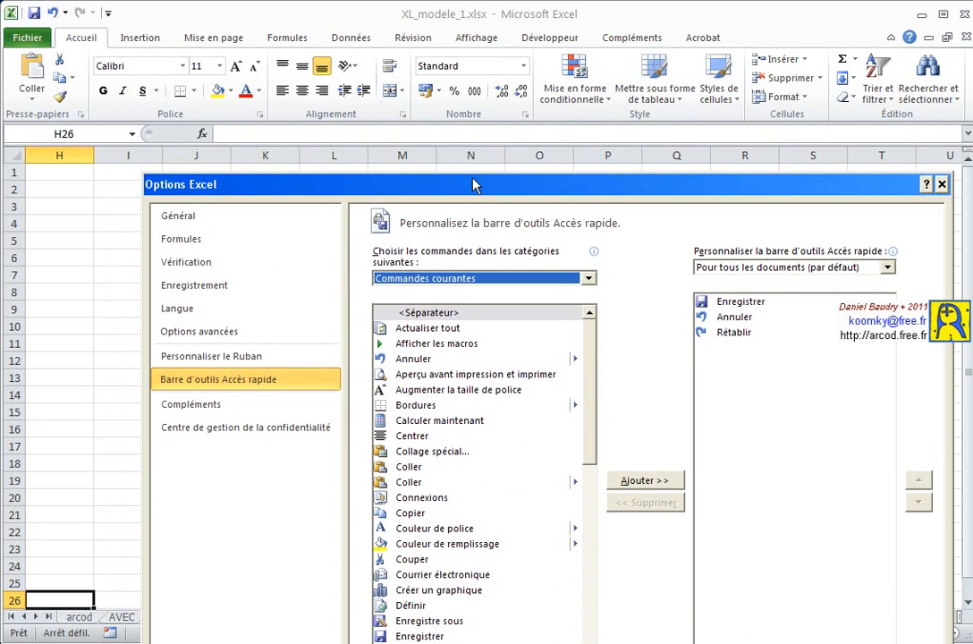
pyautogui.moveTo(474, 184); pyautogui.dragTo(459, 37)
pyautogui.click(483, 131)
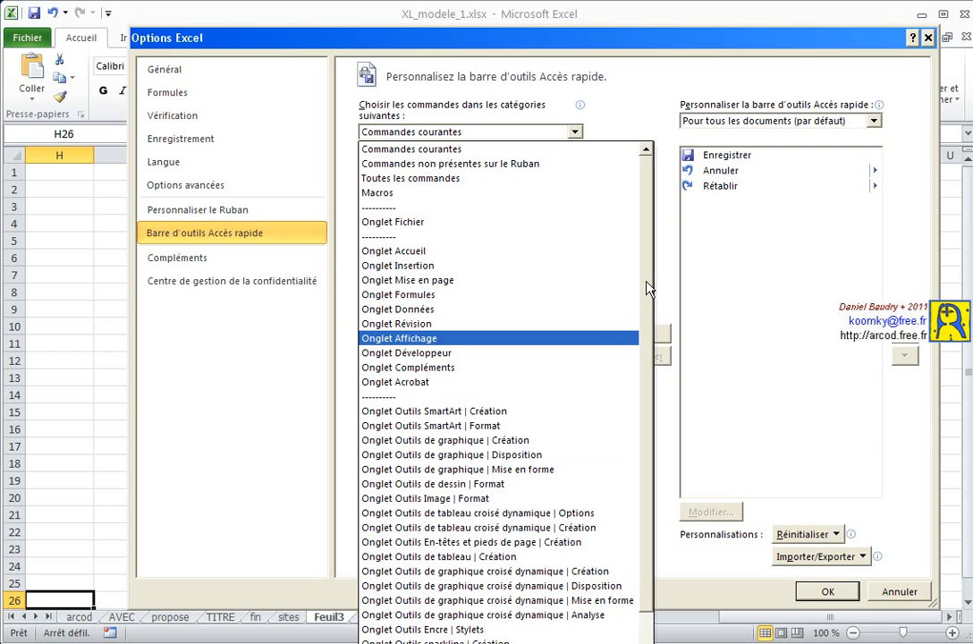
pyautogui.scroll(-1, 644, 297)
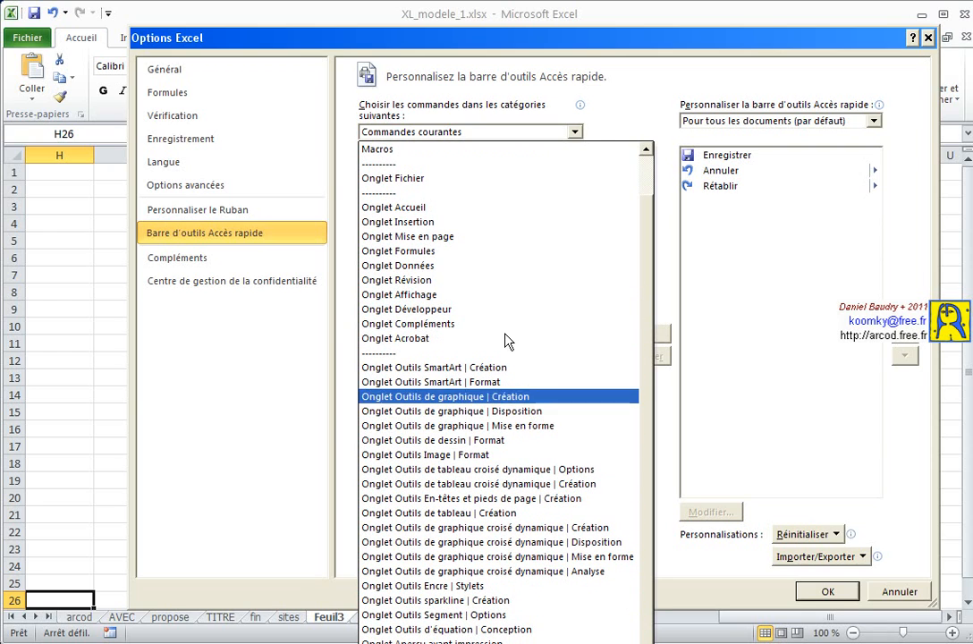
pyautogui.scroll(1, 646, 189)
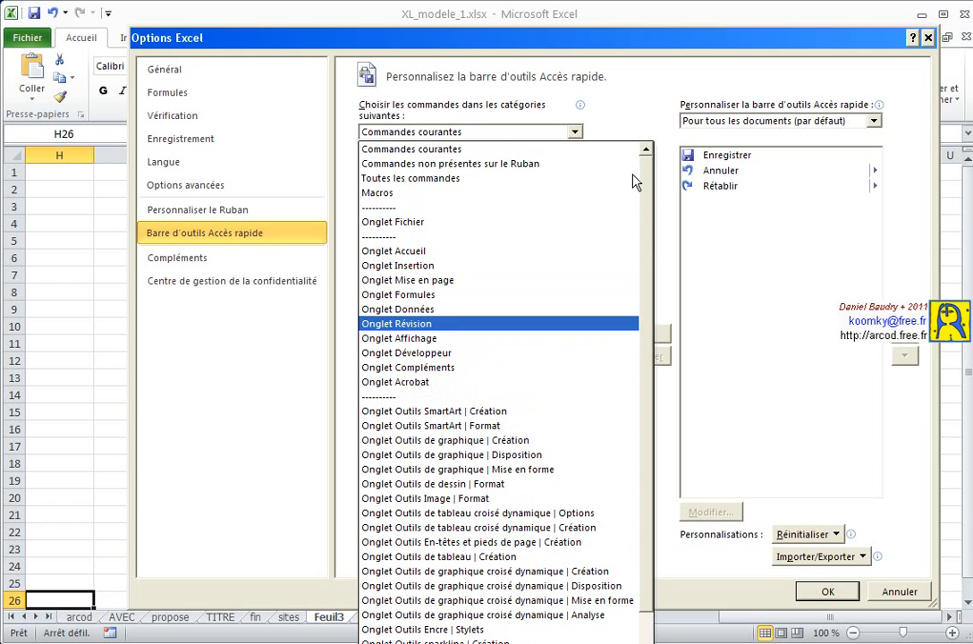
pyautogui.click(392, 180)
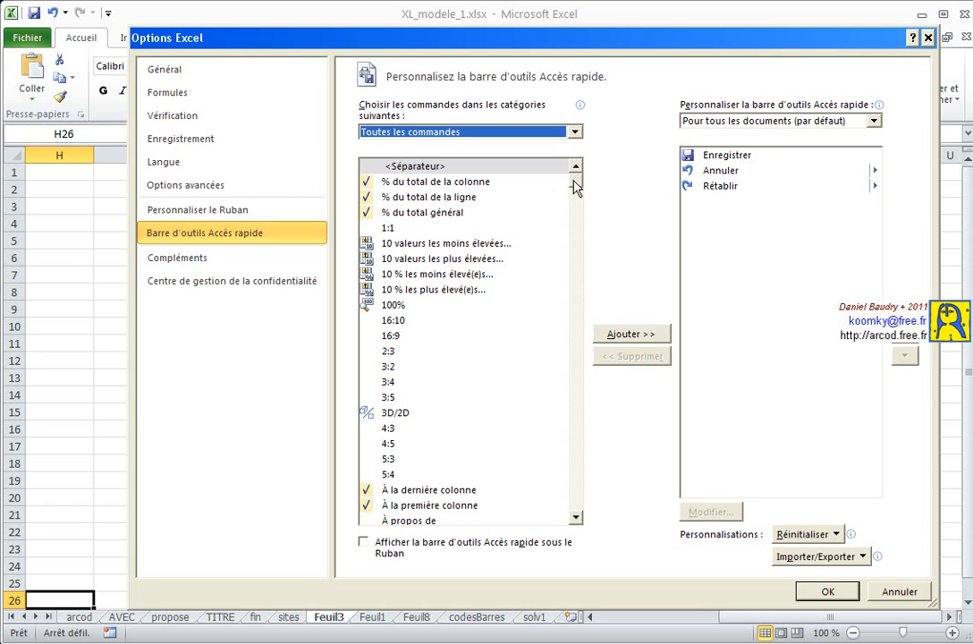
# Add the Autres contrôles and Code commands to the Quick Access Toolbar.
pyautogui.moveTo(573, 188); pyautogui.dragTo(575, 228)
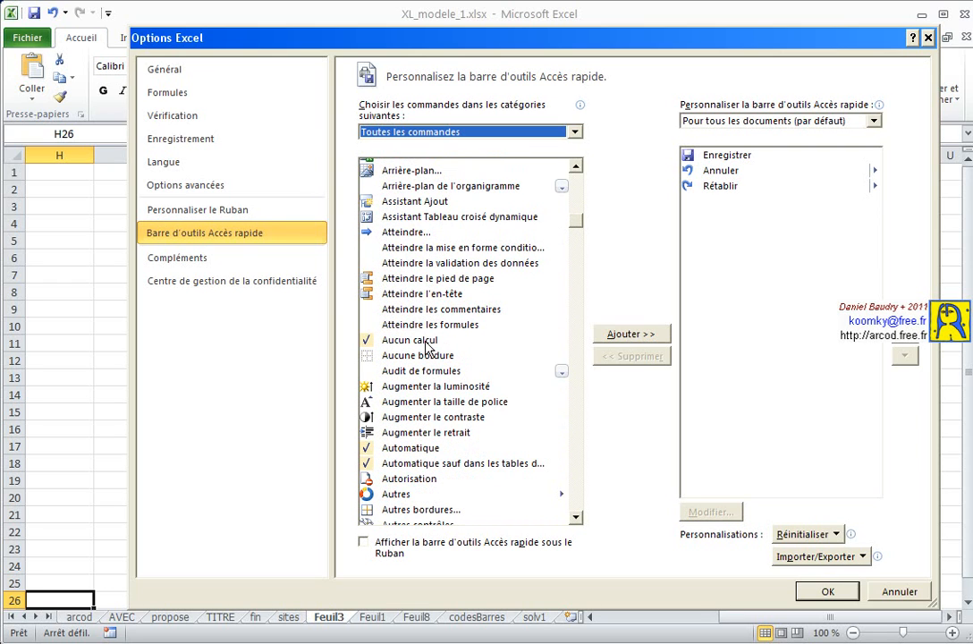
pyautogui.scroll(-1, 432, 415)
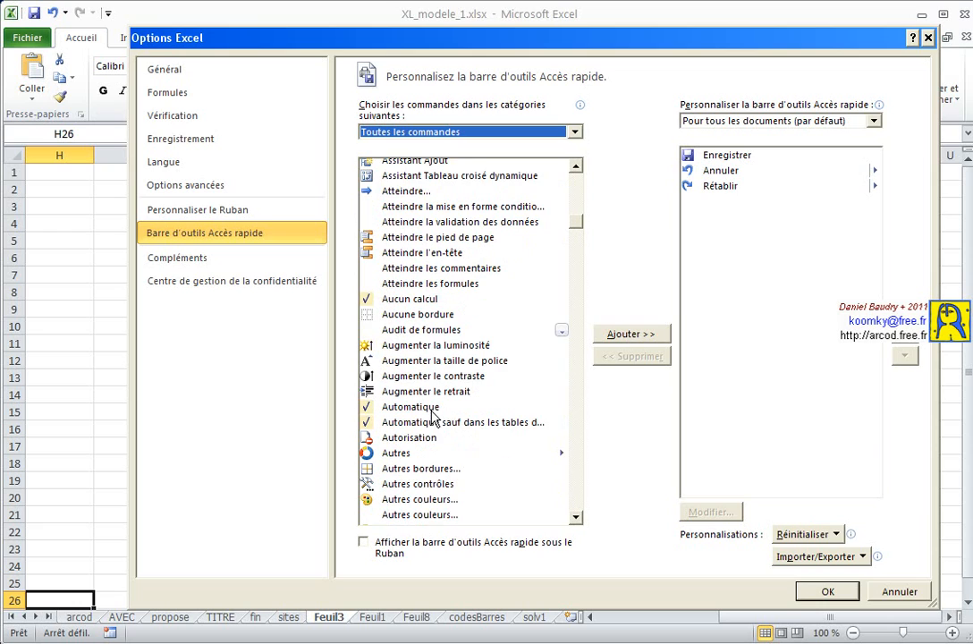
pyautogui.click(393, 486)
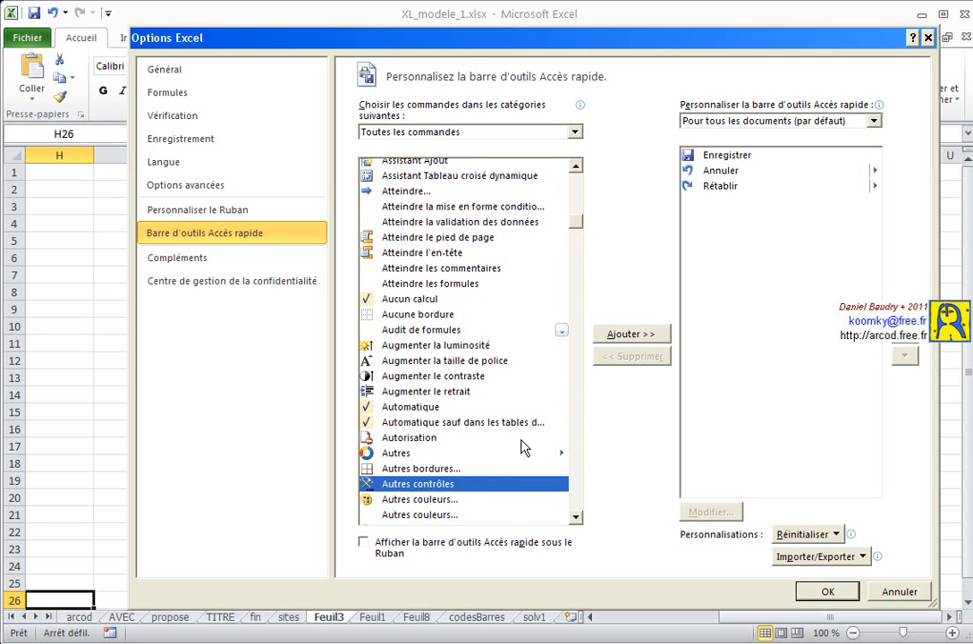
pyautogui.click(613, 336)
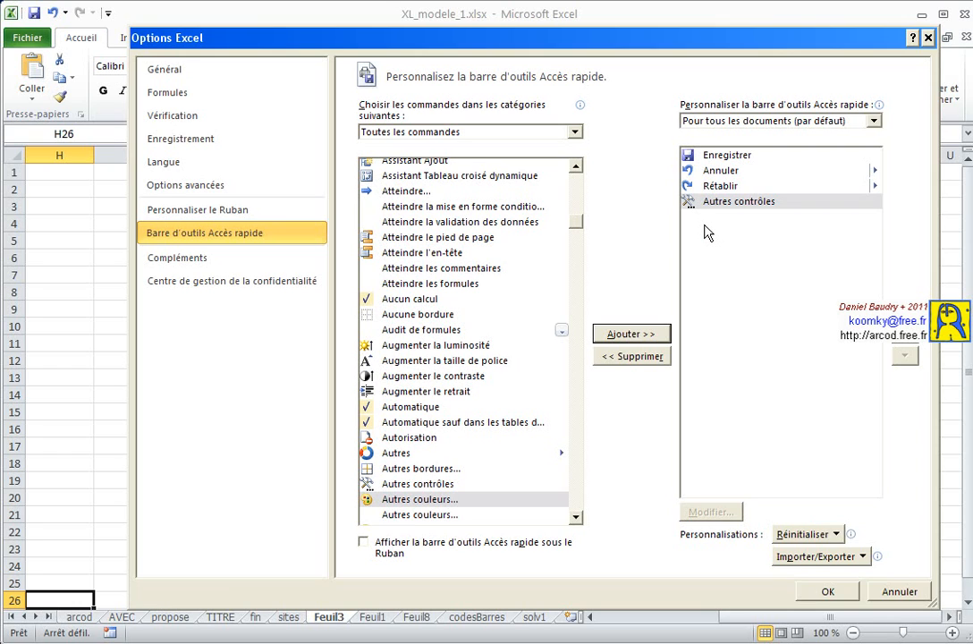
pyautogui.scroll(-10, 420, 340)
pyautogui.click(391, 248)
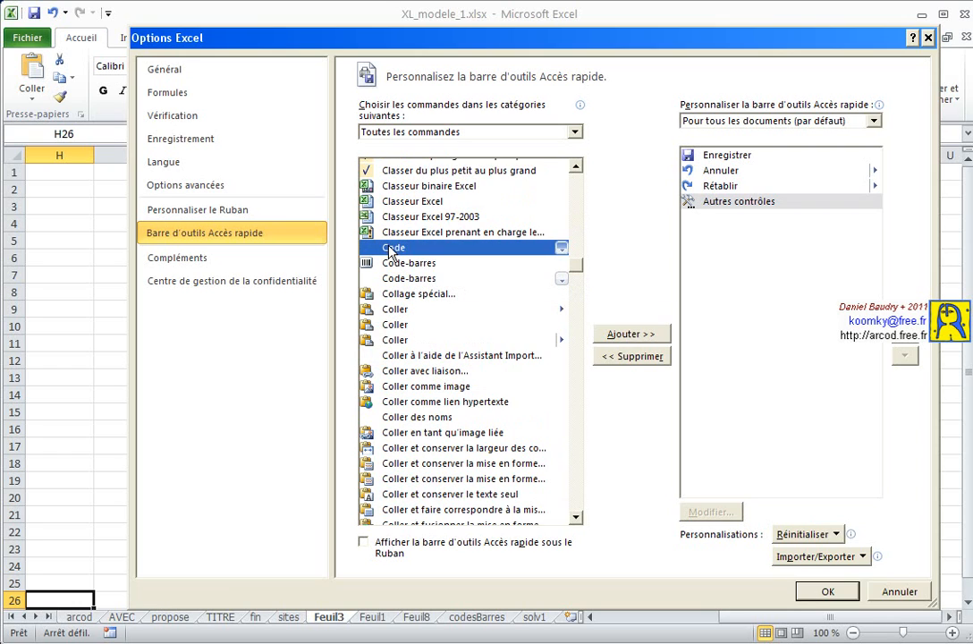
pyautogui.click(615, 335)
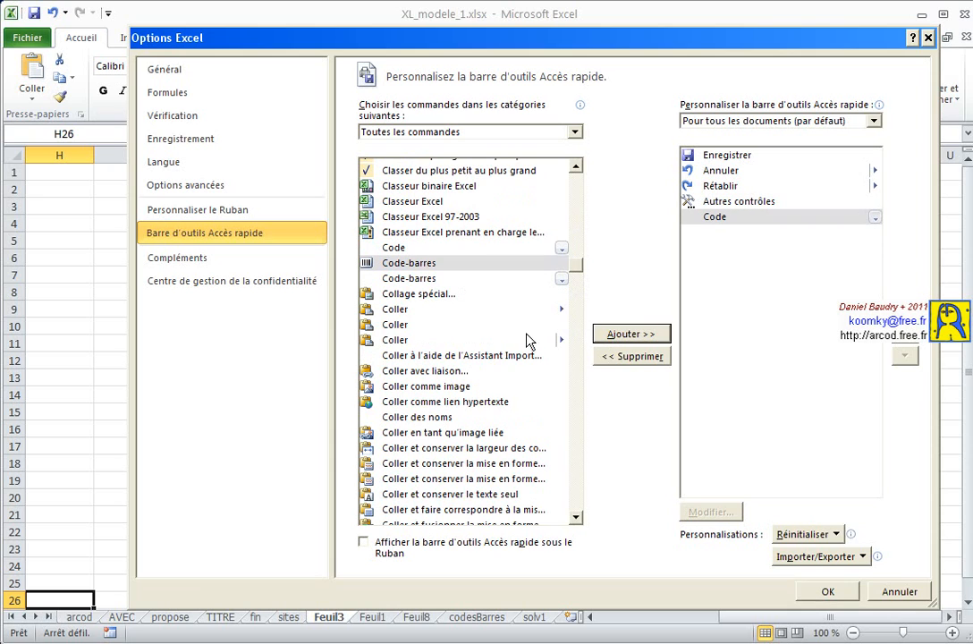
# Add the Enregistrer une macro and Macros commands to the Quick Access Toolbar.
pyautogui.scroll(-15, 479, 340)
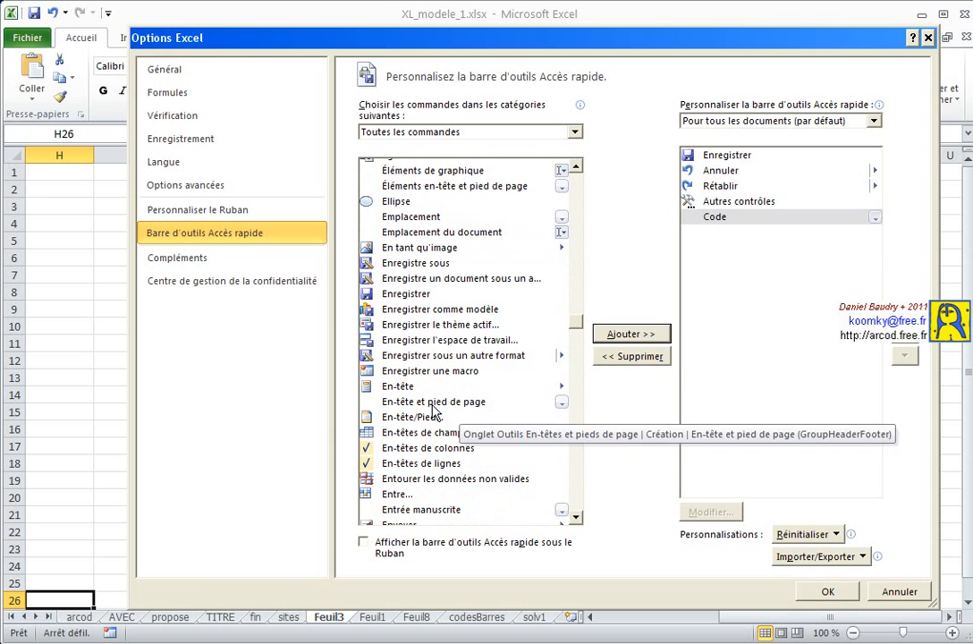
pyautogui.click(399, 374)
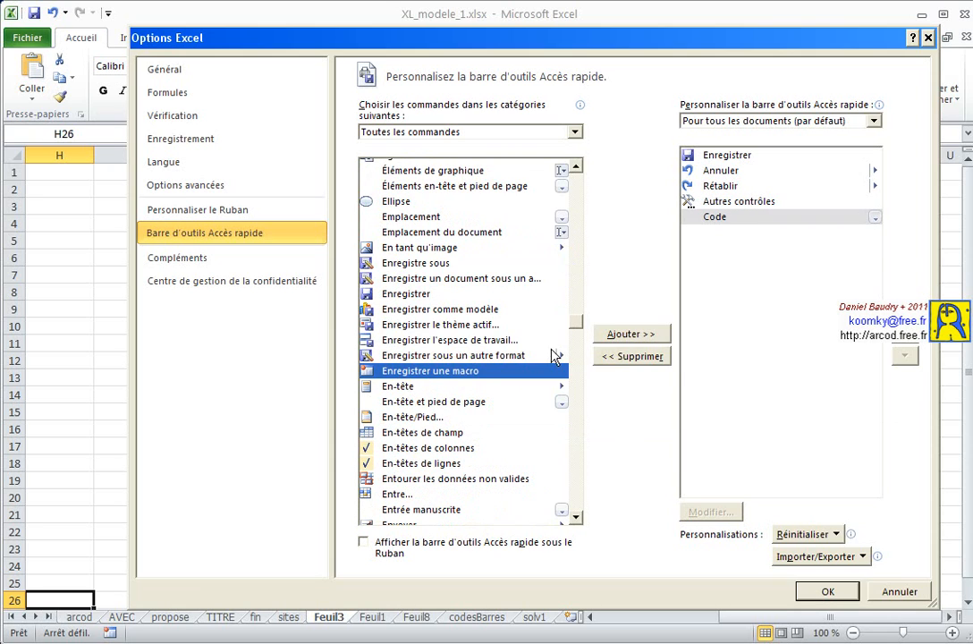
pyautogui.click(615, 336)
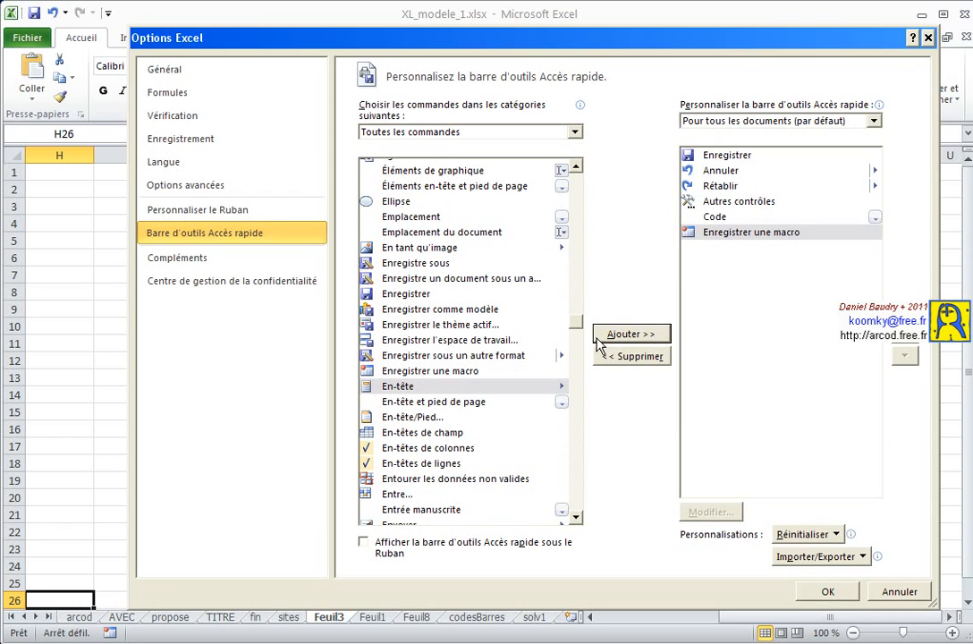
pyautogui.scroll(-15, 482, 322)
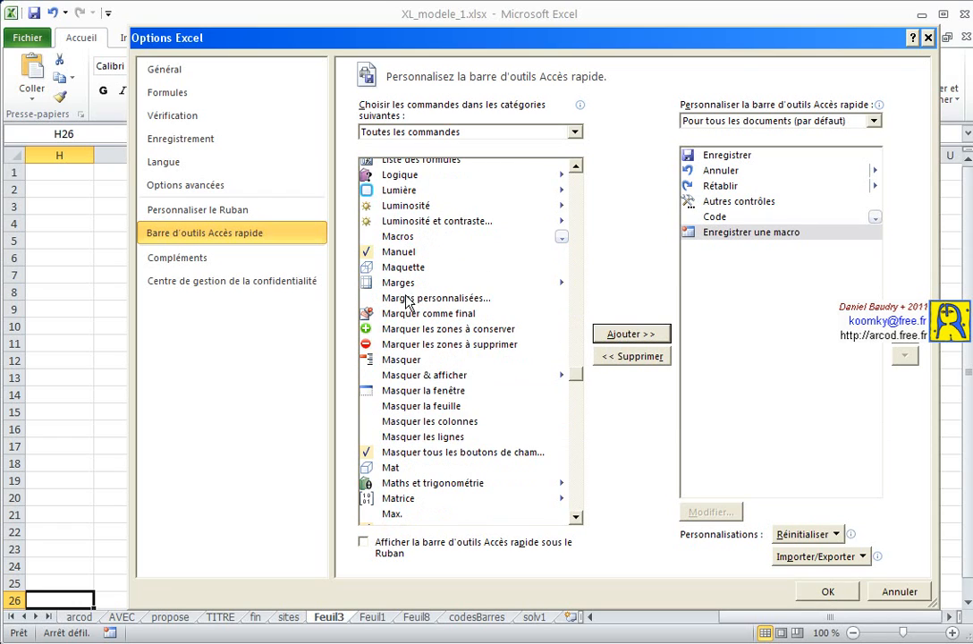
pyautogui.click(400, 239)
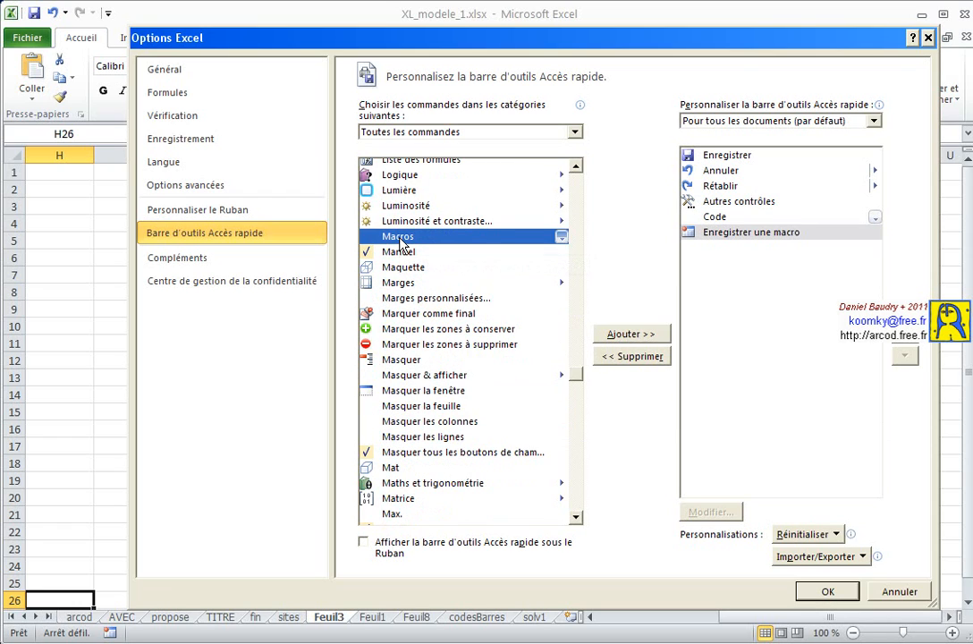
pyautogui.click(609, 338)
# Add the Mode Création and Visualiser le code commands to the Quick Access Toolbar.
pyautogui.scroll(-9, 498, 343)
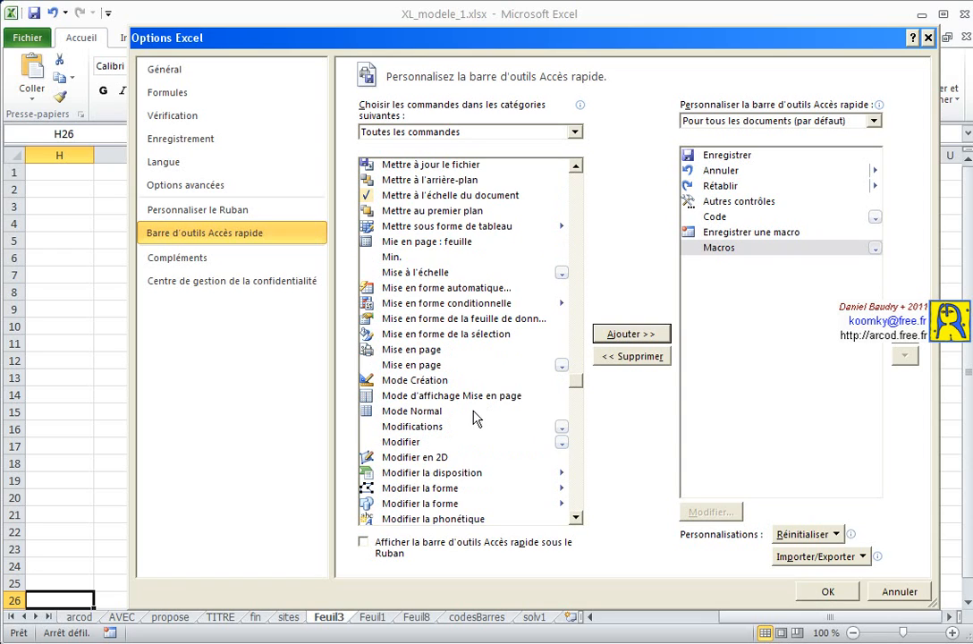
pyautogui.click(414, 382)
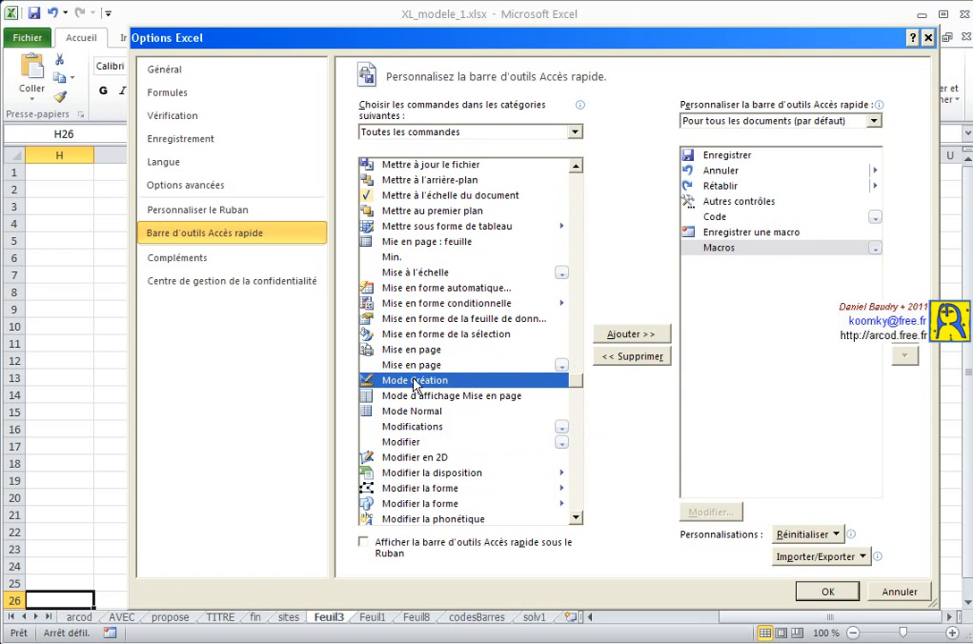
pyautogui.click(616, 339)
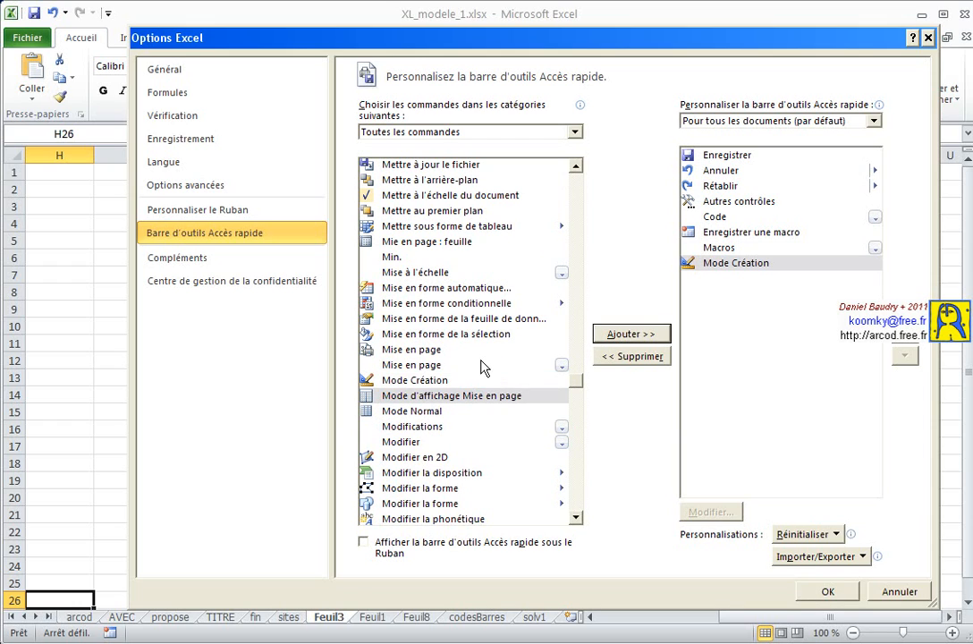
pyautogui.scroll(-15, 483, 367)
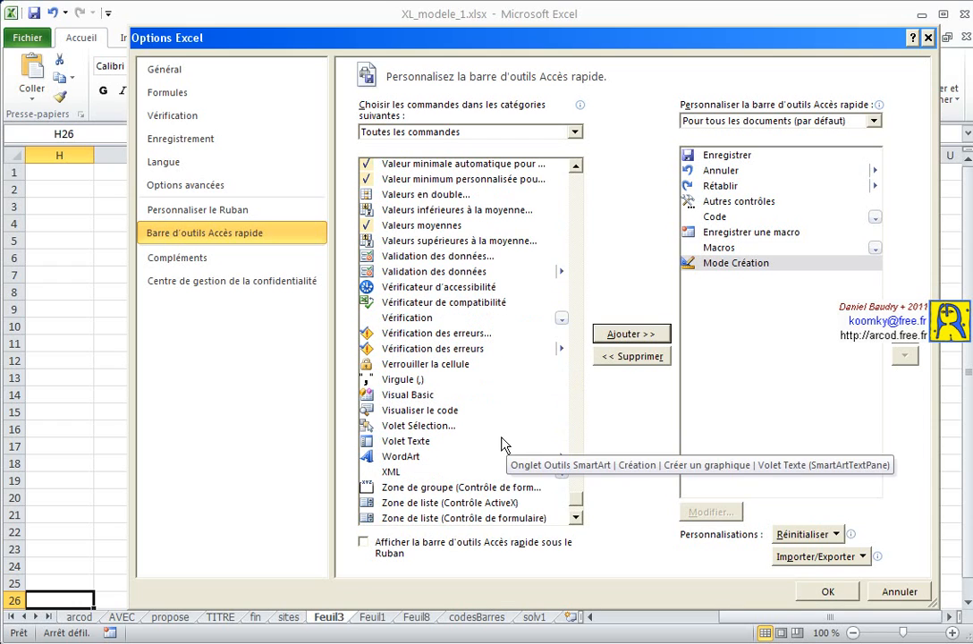
pyautogui.click(417, 411)
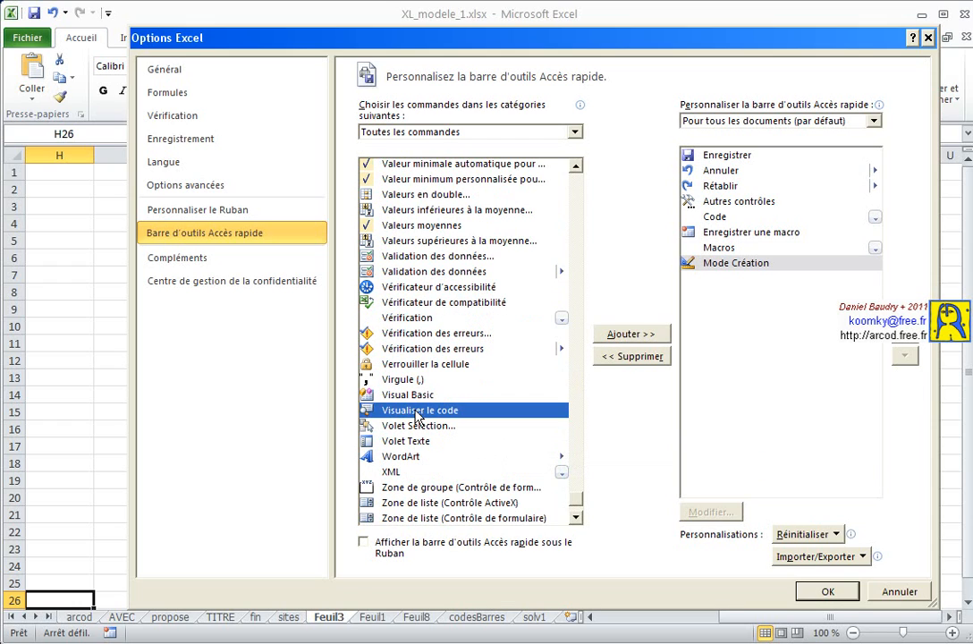
pyautogui.click(617, 333)
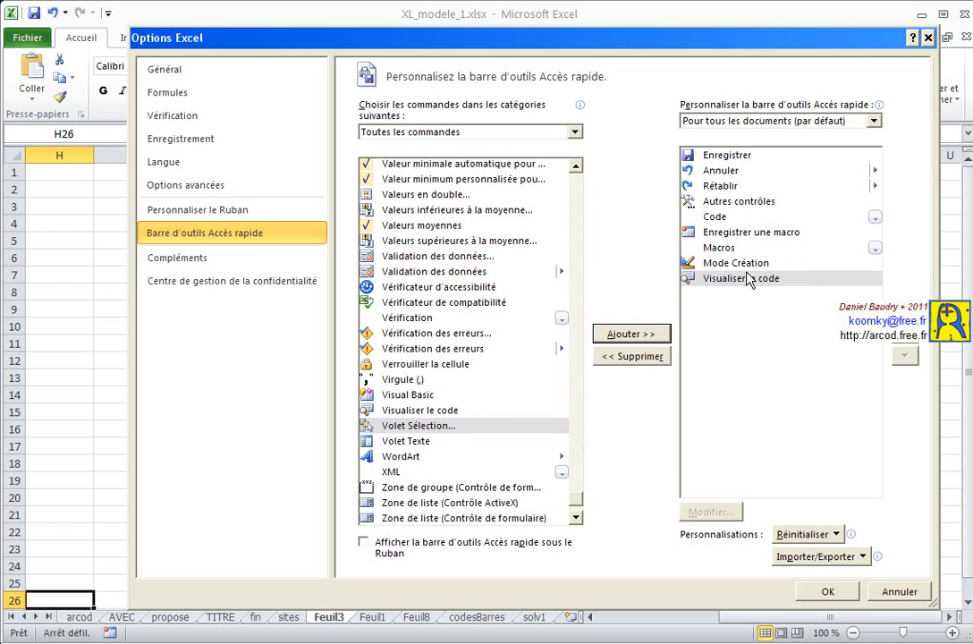
# Remove Visualiser le code from the Quick Access Toolbar list and add it back.
pyautogui.click(630, 356)
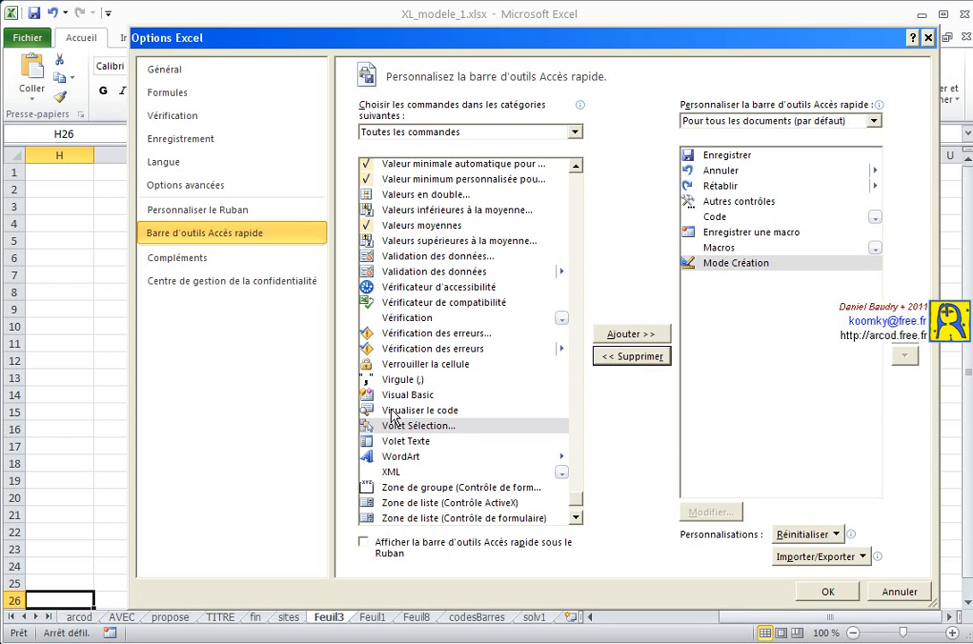
pyautogui.click(391, 412)
pyautogui.click(626, 334)
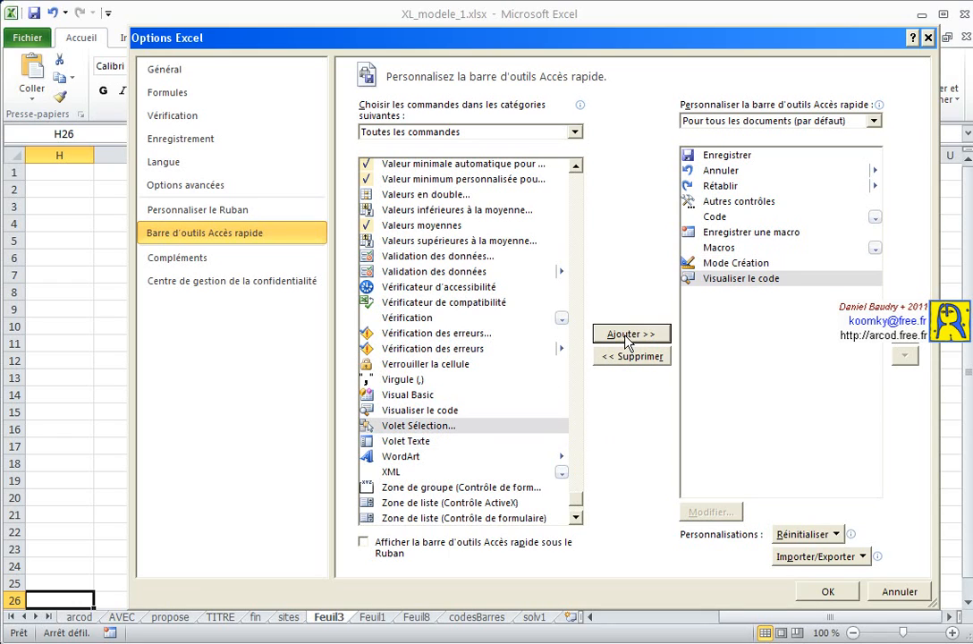
# Add the Visual Basic and Insérer des contrôles commands to the Quick Access Toolbar.
pyautogui.click(407, 394)
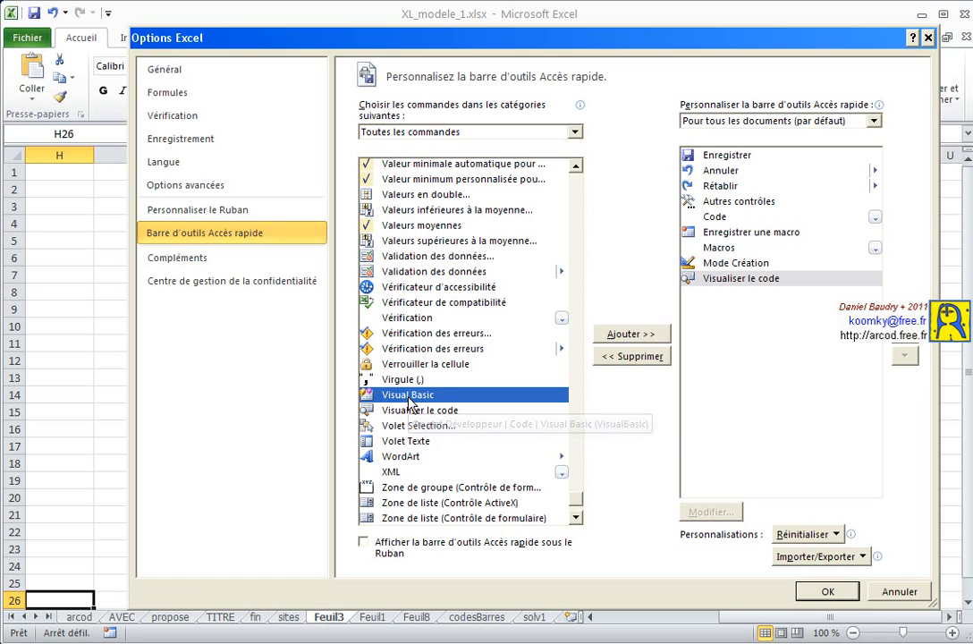
pyautogui.click(628, 335)
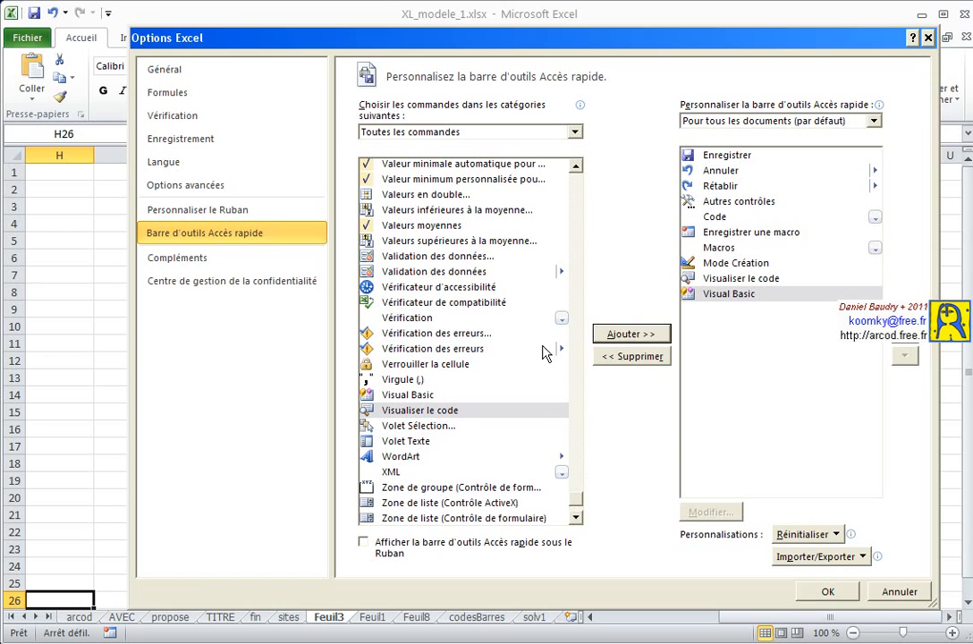
pyautogui.scroll(20, 491, 375)
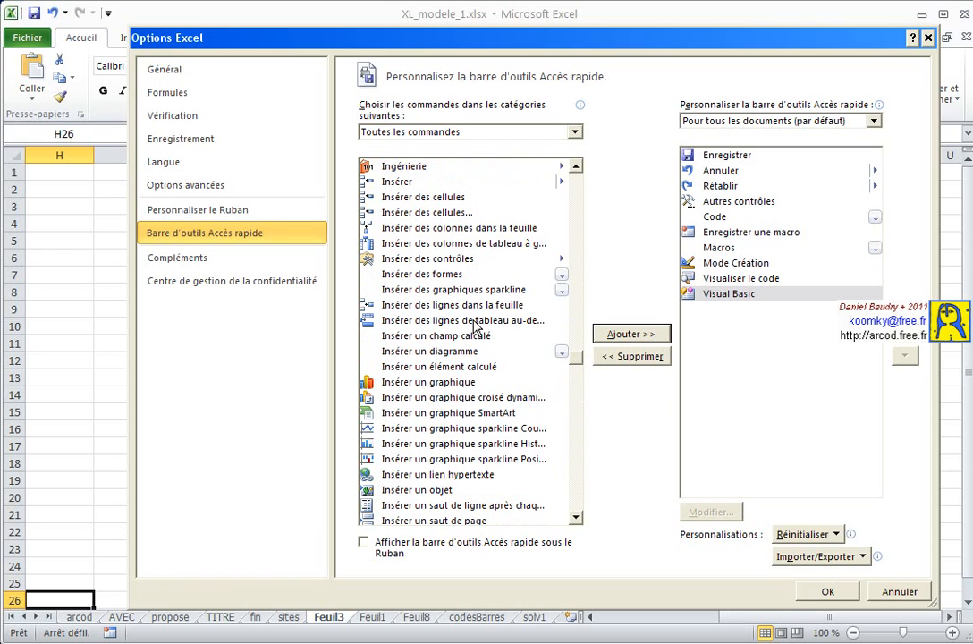
pyautogui.click(401, 261)
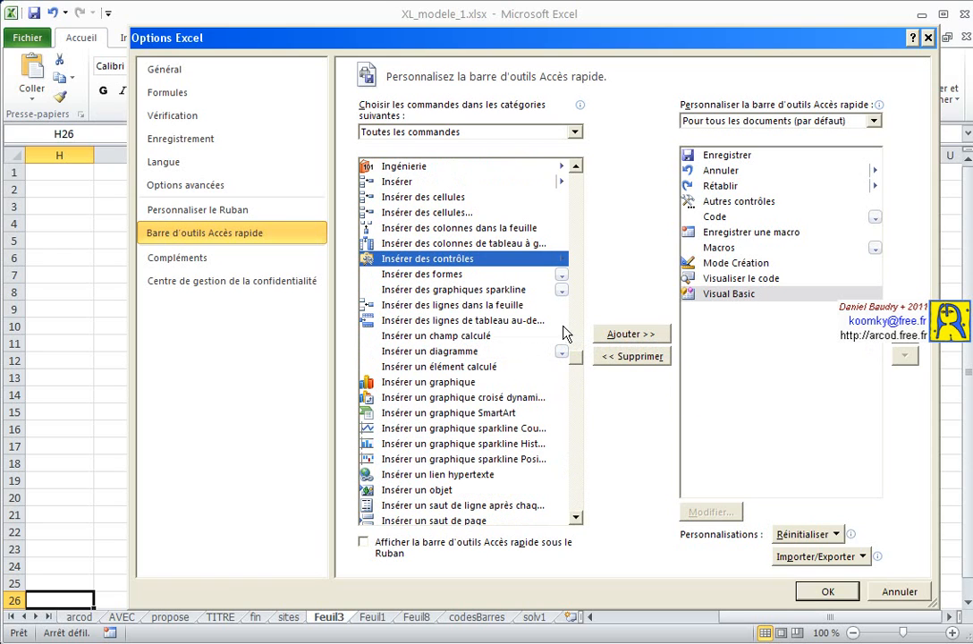
pyautogui.click(624, 336)
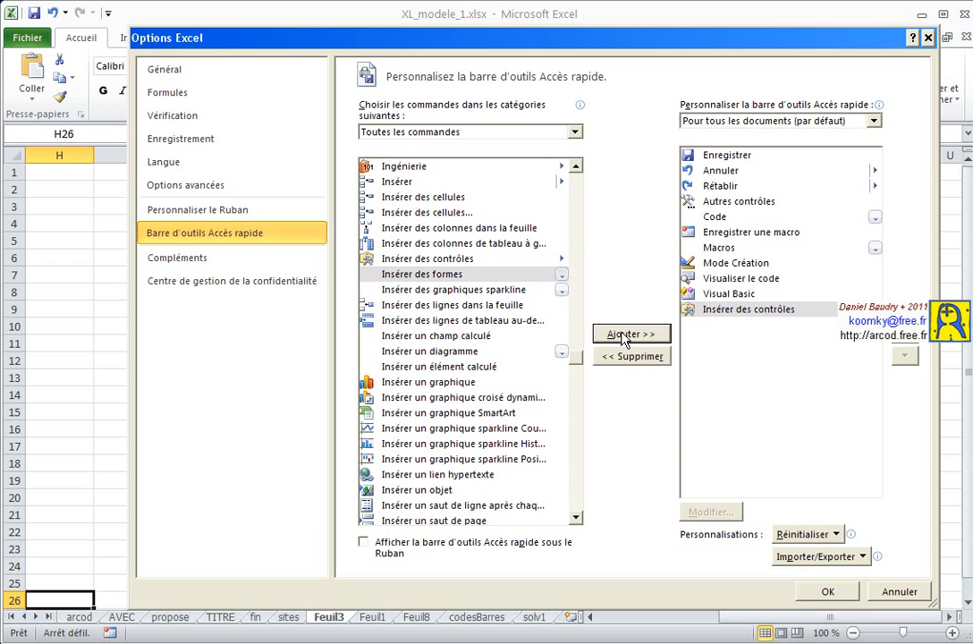
# Add the Stylos and Courrier électronique commands to the Quick Access Toolbar and apply the customization.
pyautogui.scroll(-20, 492, 365)
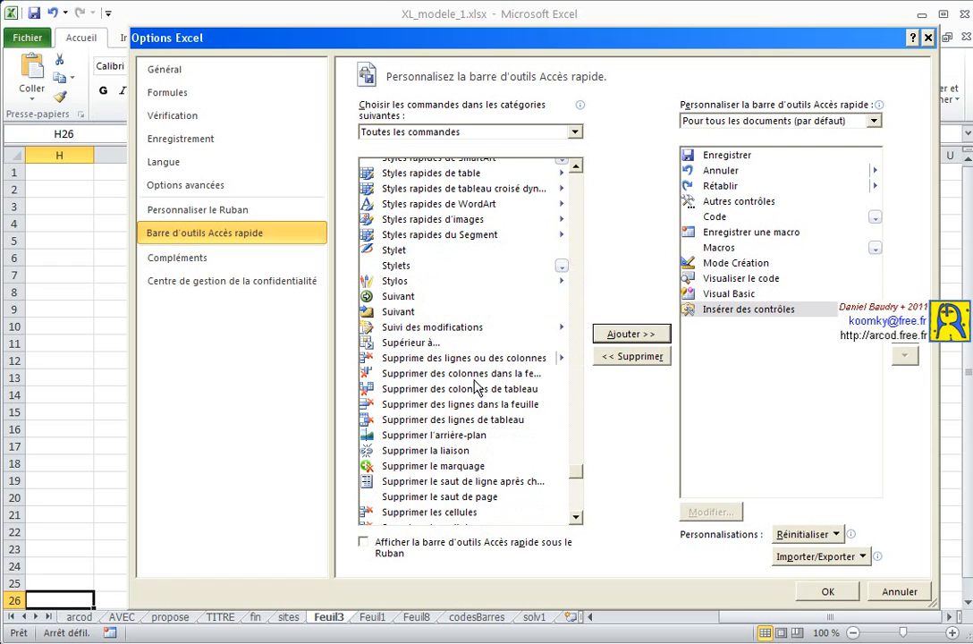
pyautogui.click(398, 281)
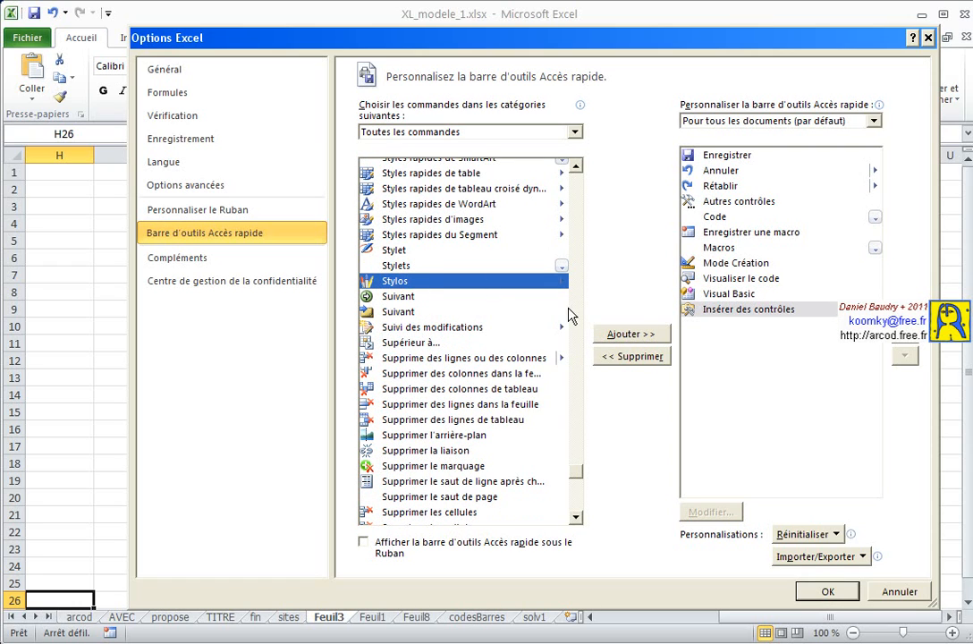
pyautogui.click(629, 336)
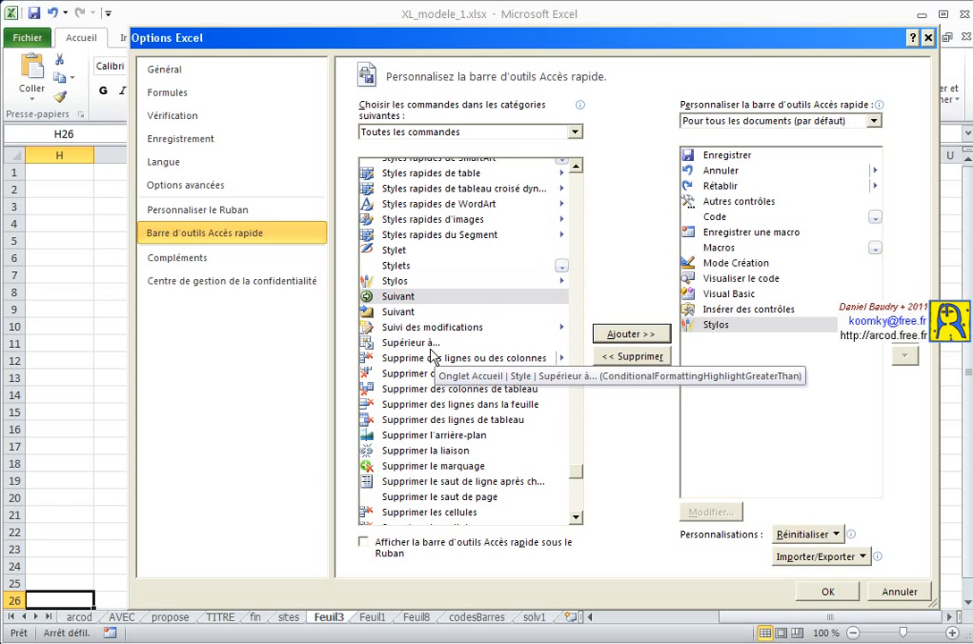
pyautogui.scroll(20, 432, 356)
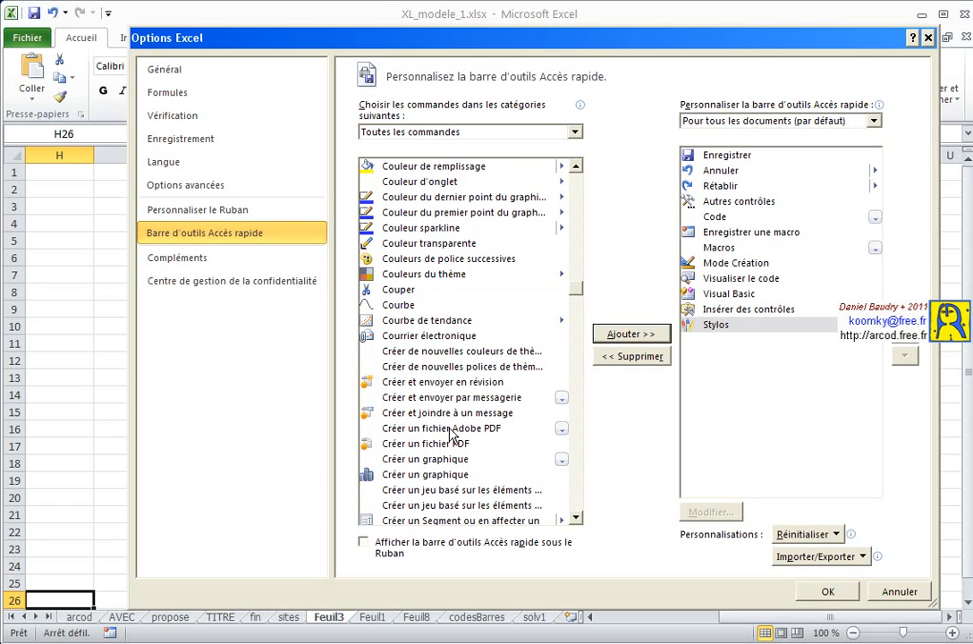
pyautogui.click(415, 335)
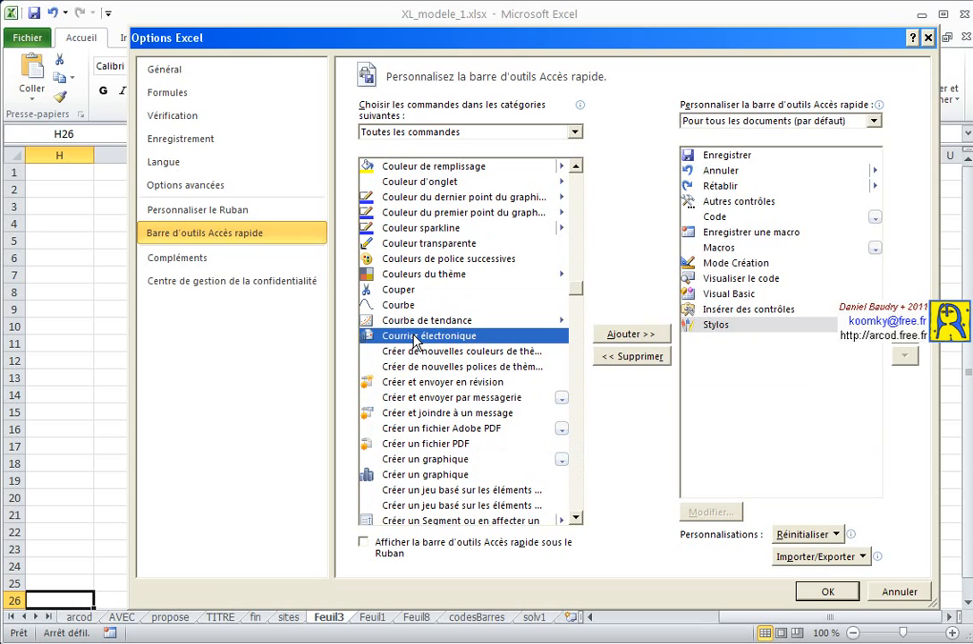
pyautogui.click(630, 334)
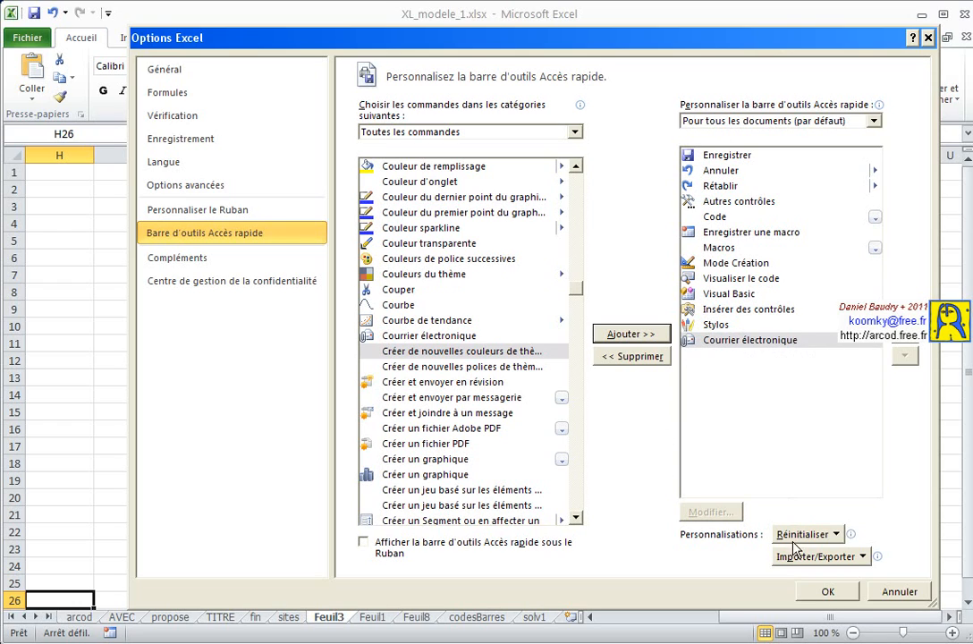
pyautogui.click(827, 593)
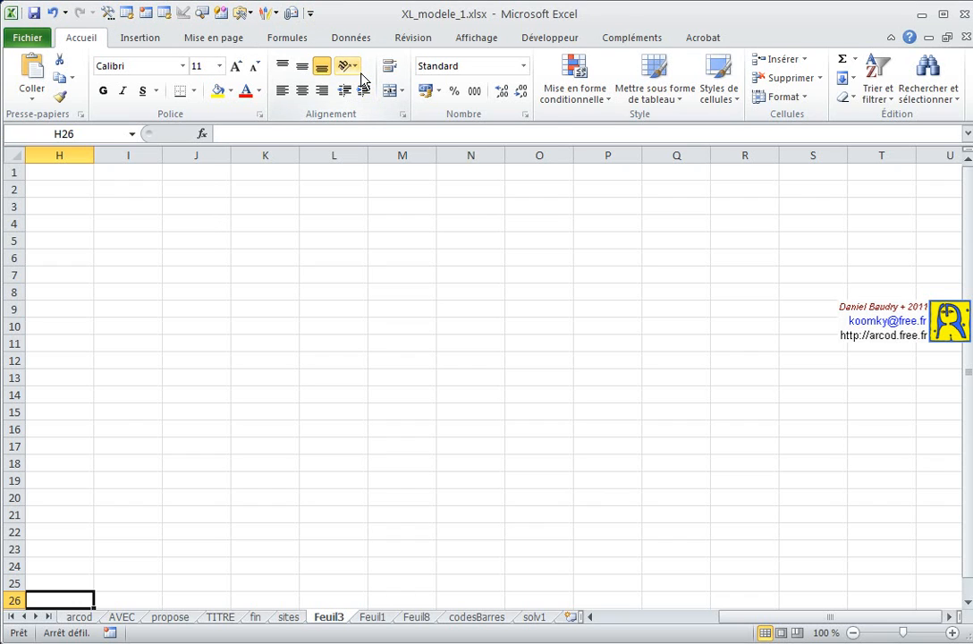
# Display the fin worksheet.
pyautogui.click(256, 617)
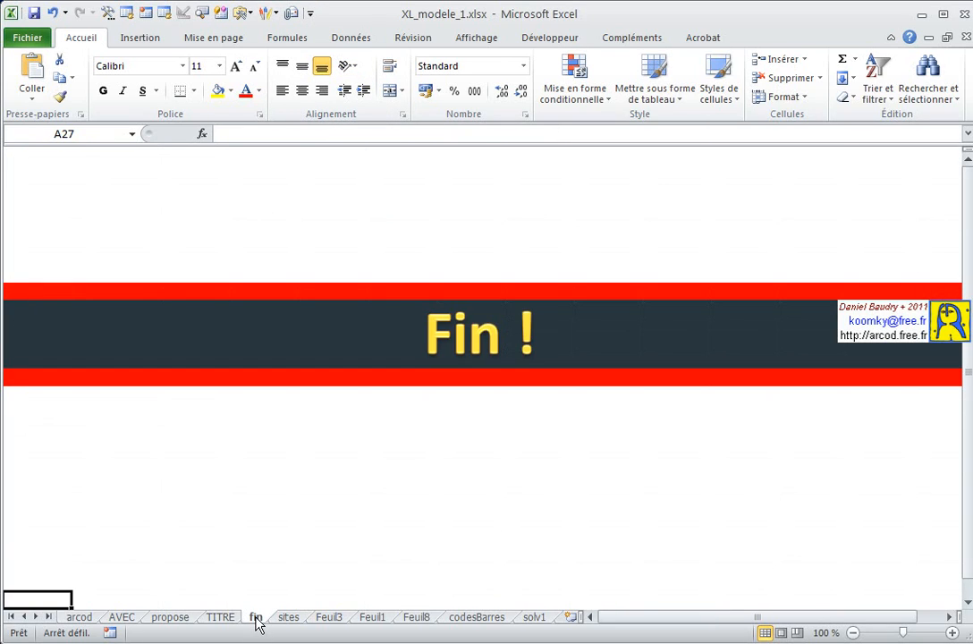